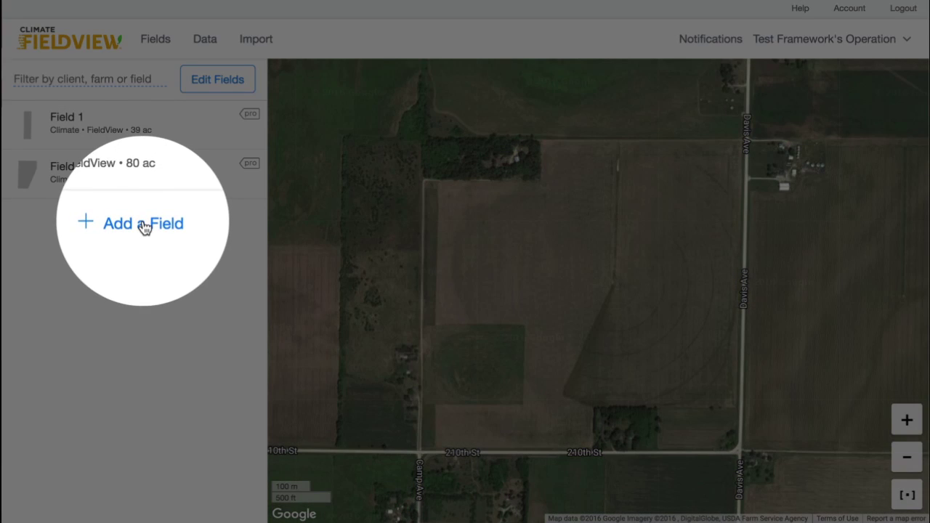
Start a new field, pick an existing CLU boundary, then hide the CLU boundaries
left_click(143, 227)
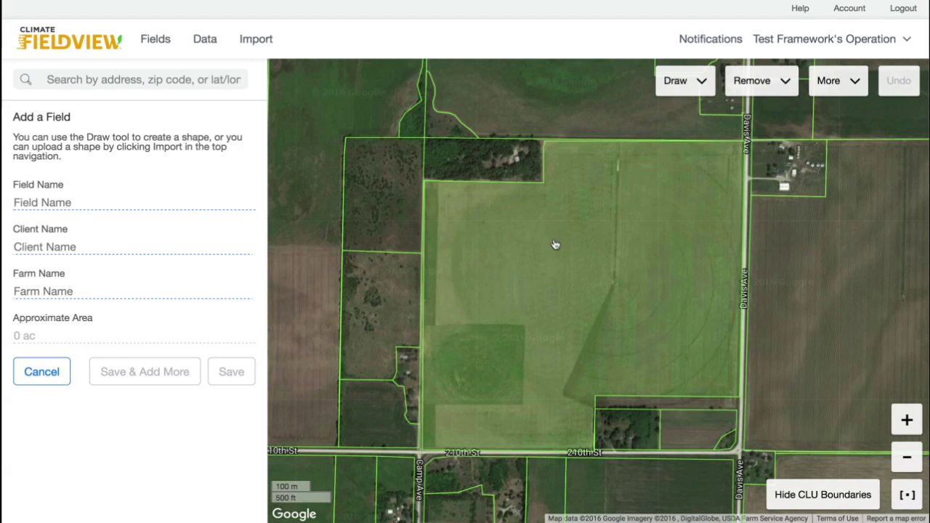
left_click(598, 291)
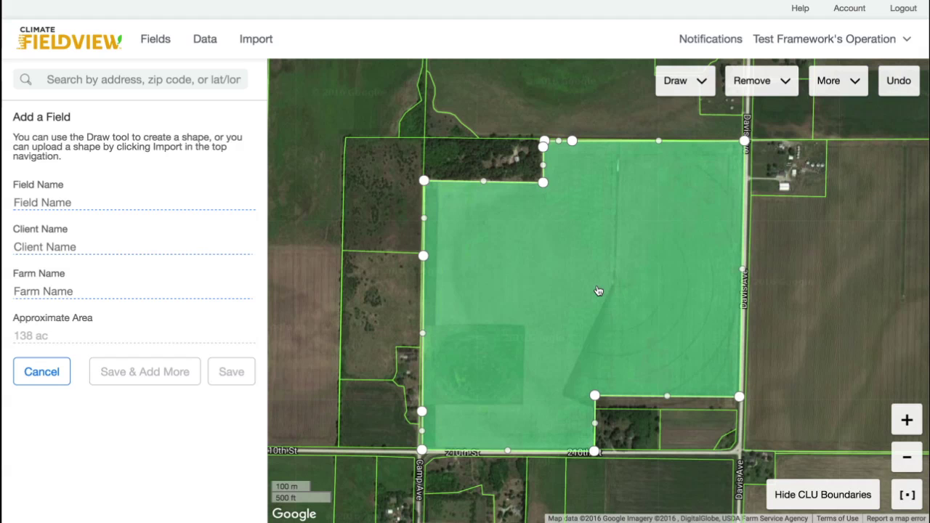
left_click(822, 494)
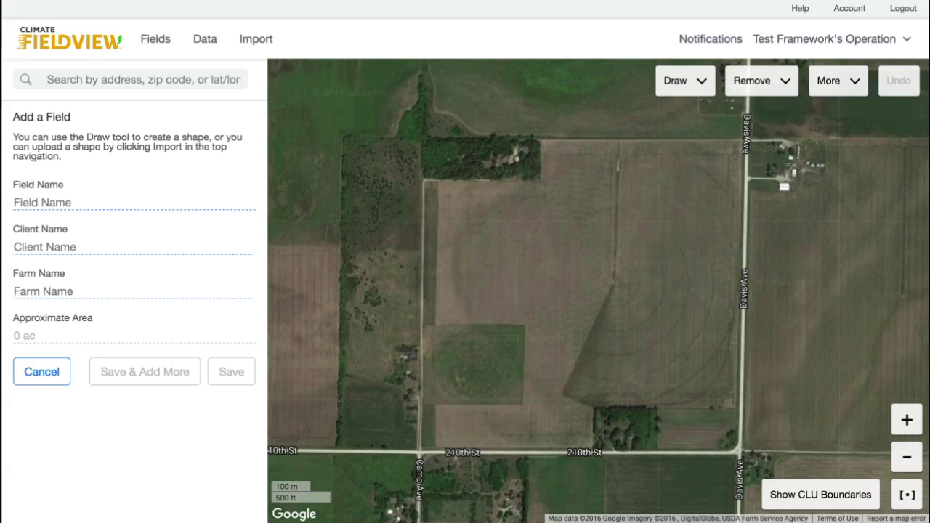
Draw an eight-corner polygon around the field, following the southeast notch and wooded notch
left_click(700, 83)
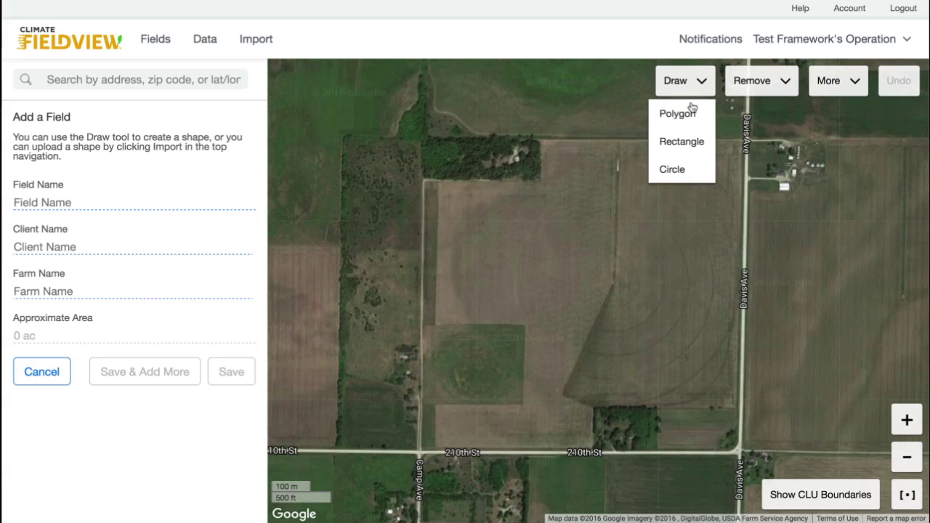
left_click(678, 116)
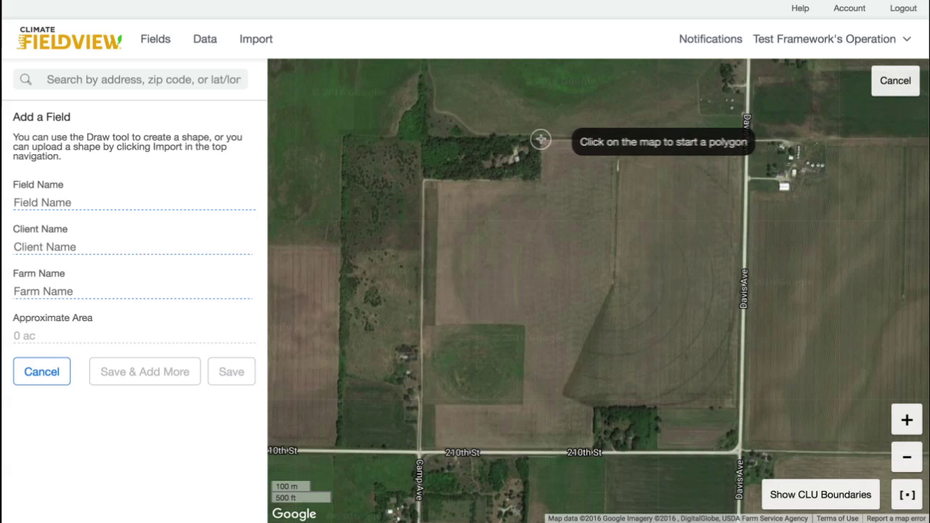
left_click(539, 138)
left_click(740, 140)
left_click(736, 404)
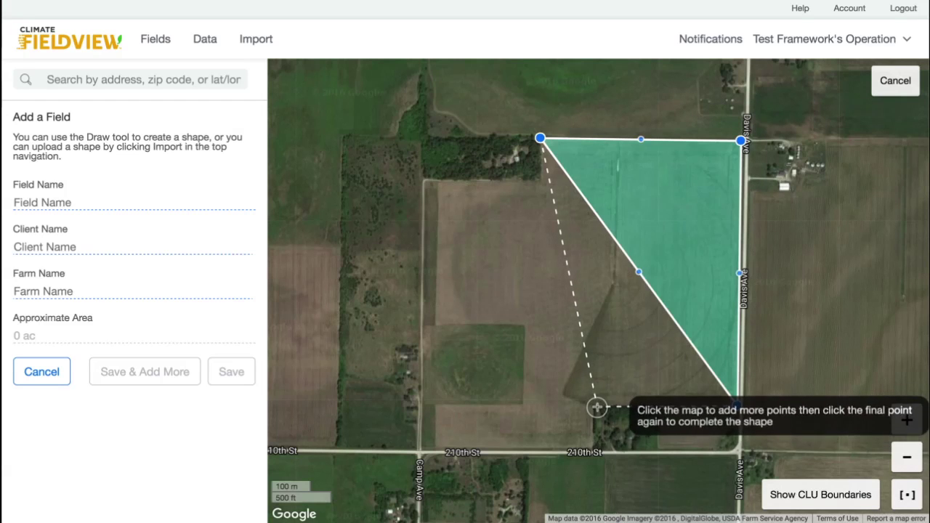
left_click(593, 405)
left_click(594, 448)
left_click(421, 449)
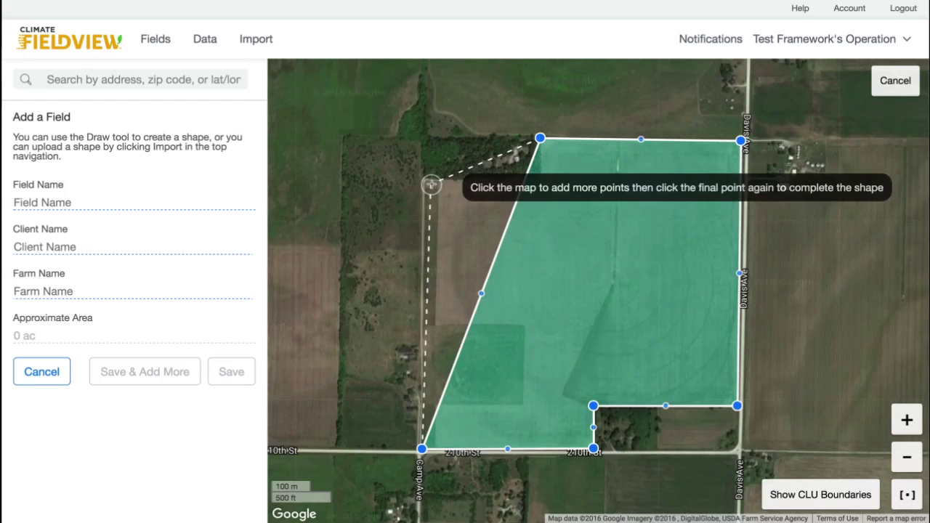
left_click(423, 179)
left_click(539, 182)
left_click(540, 182)
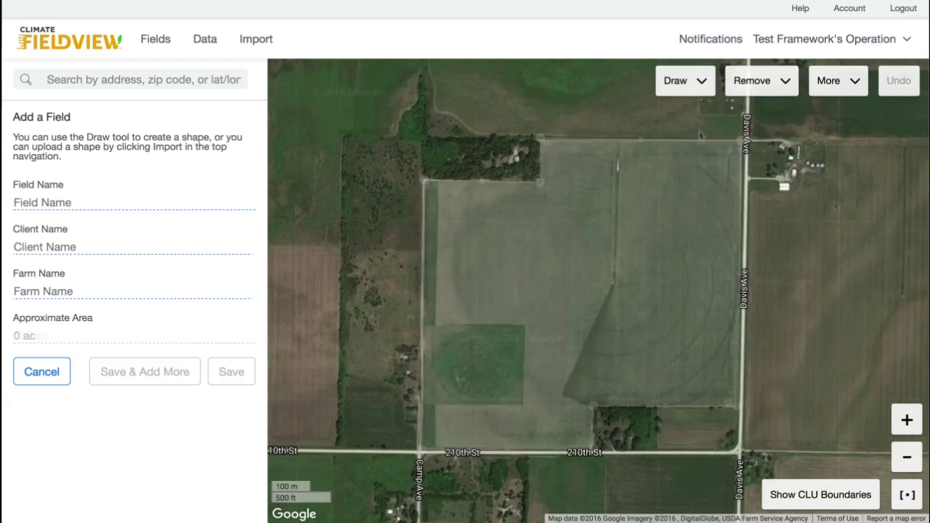
Draw a rectangle over the field's eastern part, then undo it
left_click(702, 82)
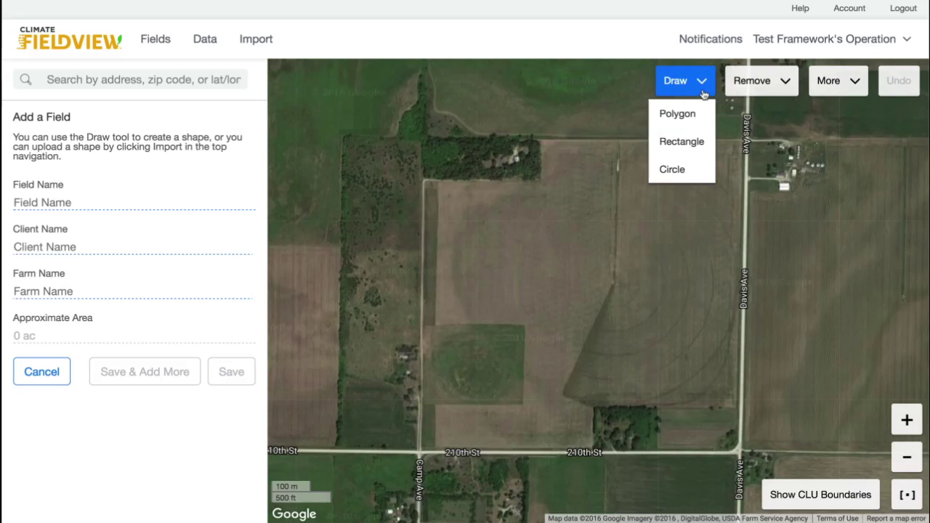
left_click(679, 143)
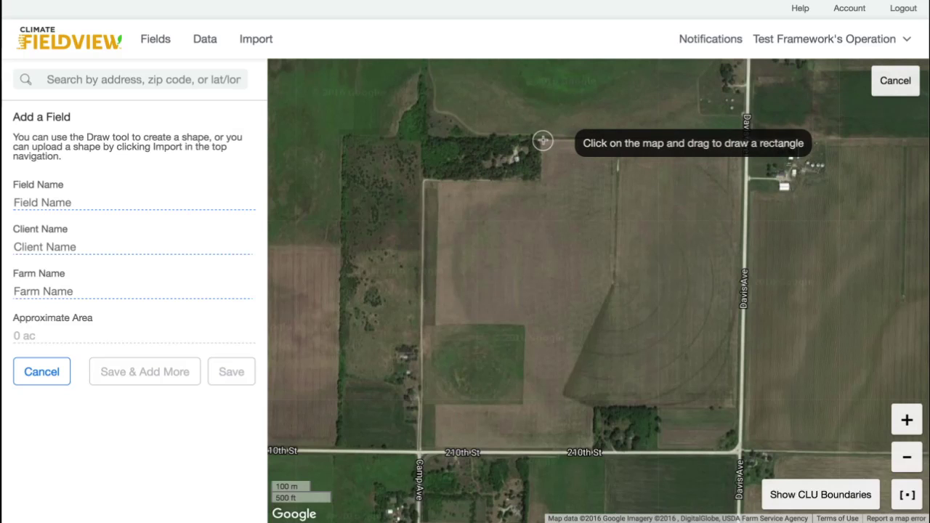
mouse_move(539, 139)
left_mouse_down()
mouse_move(575, 201)
mouse_move(739, 412)
left_mouse_up()
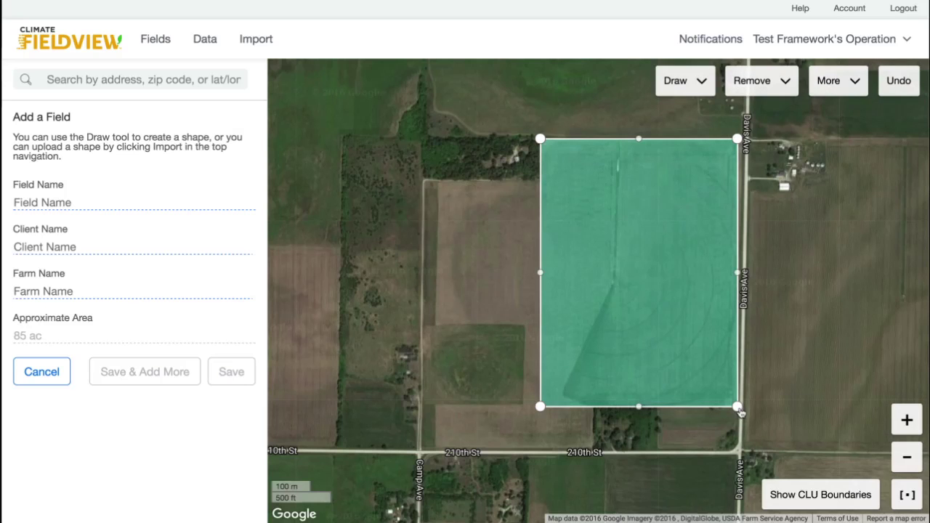
key("ctrl+z")
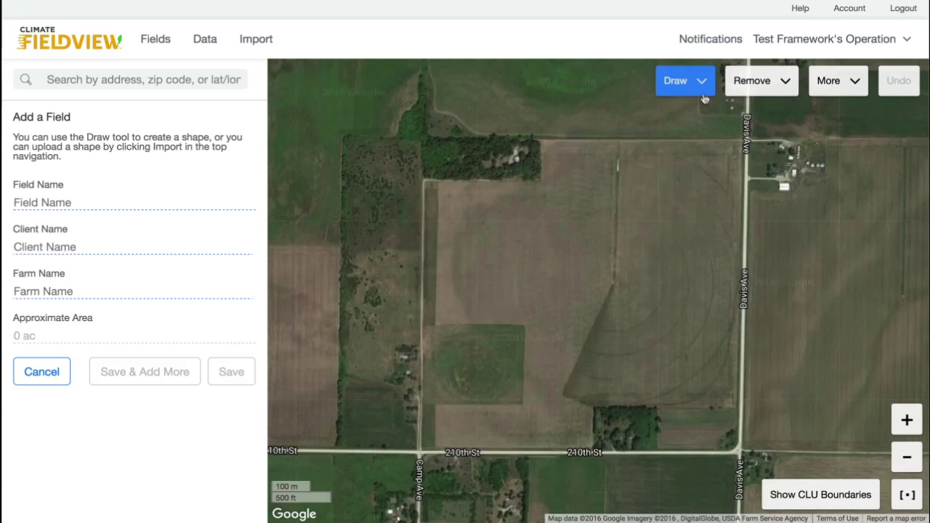
Draw a circular field shape on the map
left_click(702, 85)
left_click(672, 170)
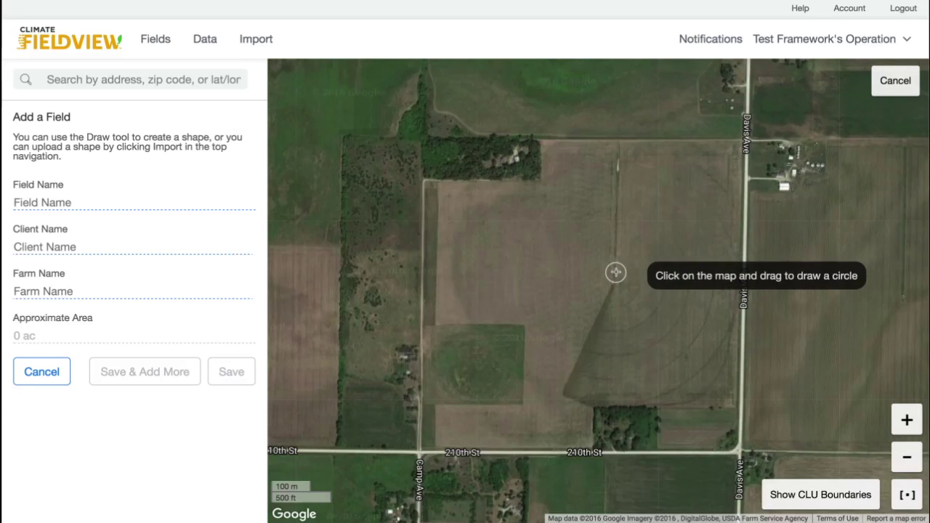
left_click_drag(617, 268, 694, 168)
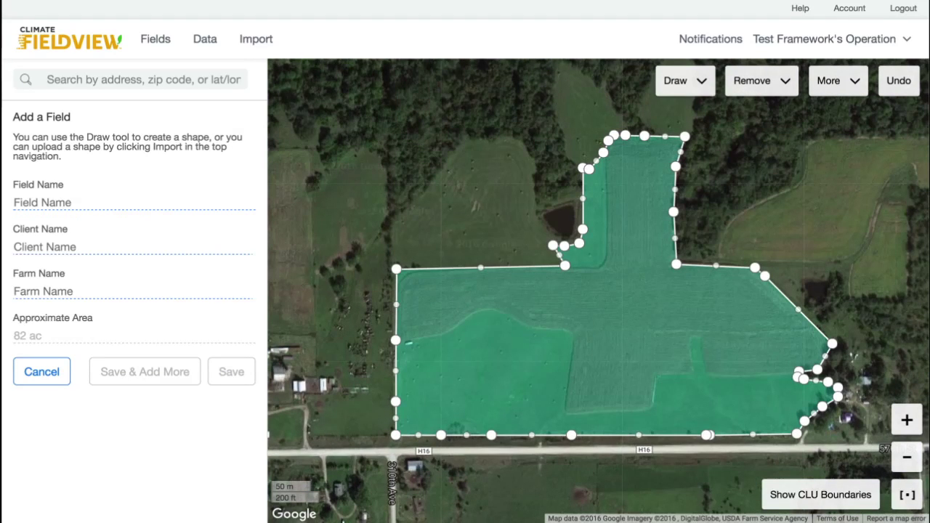
Cut a polygon area out of the field's northern strip
left_click(784, 86)
left_click(750, 115)
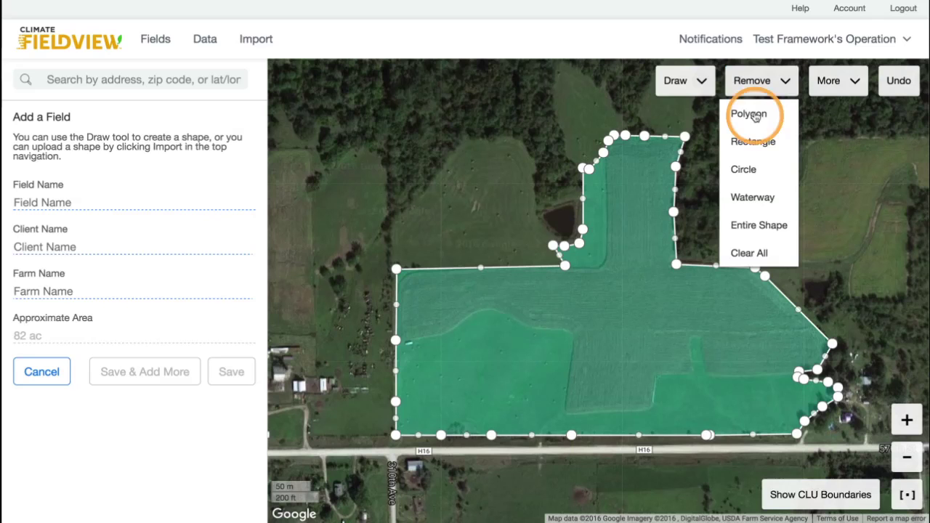
left_click(603, 140)
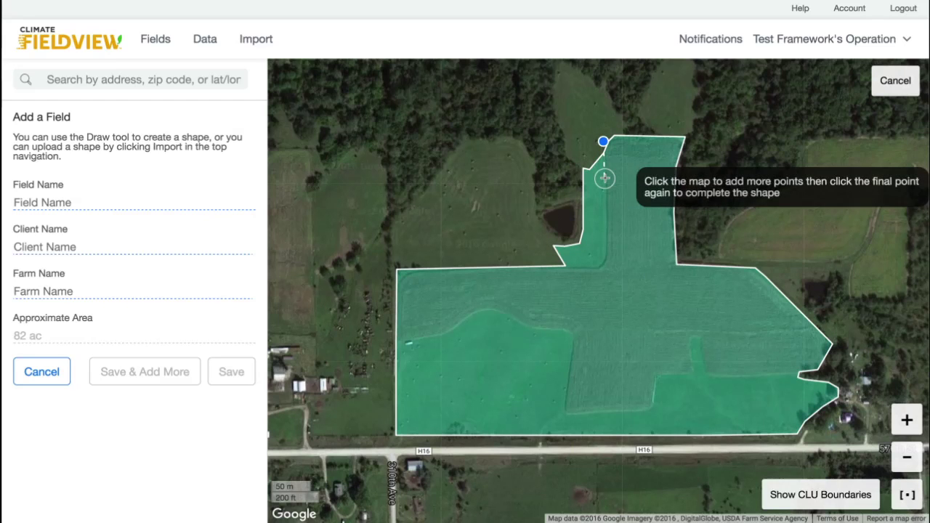
left_click(605, 179)
left_click(606, 236)
left_click(602, 262)
left_click(594, 267)
left_click(568, 266)
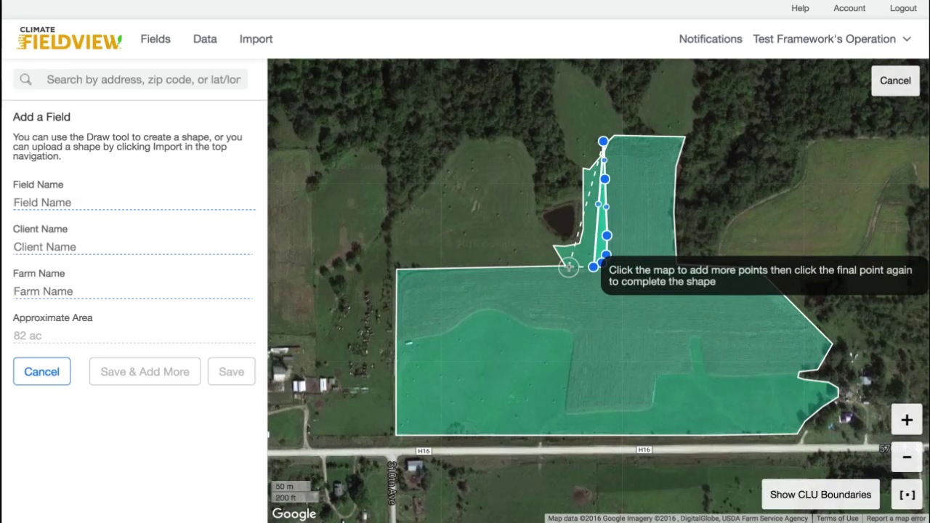
left_click(533, 247)
left_click(531, 143)
left_click(532, 144)
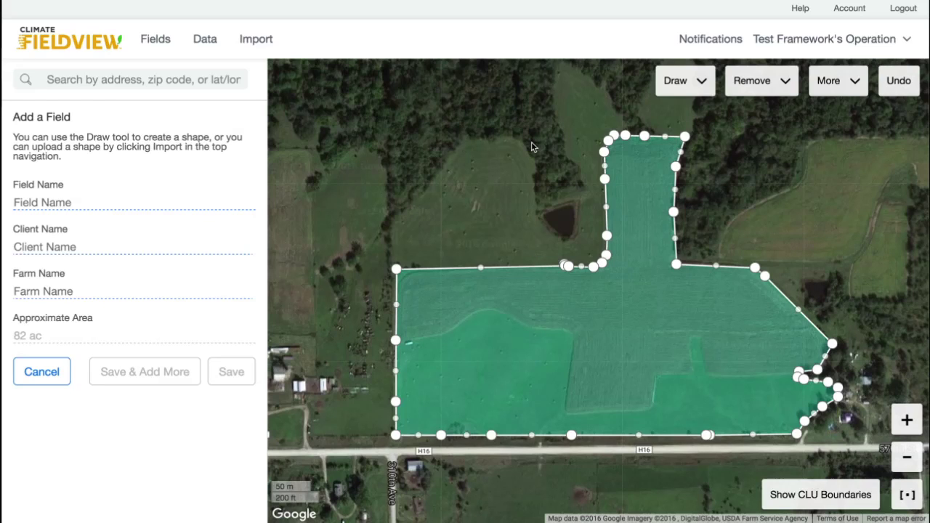
Cut a rectangular area out of the field near the notch
left_click(784, 80)
left_click(755, 145)
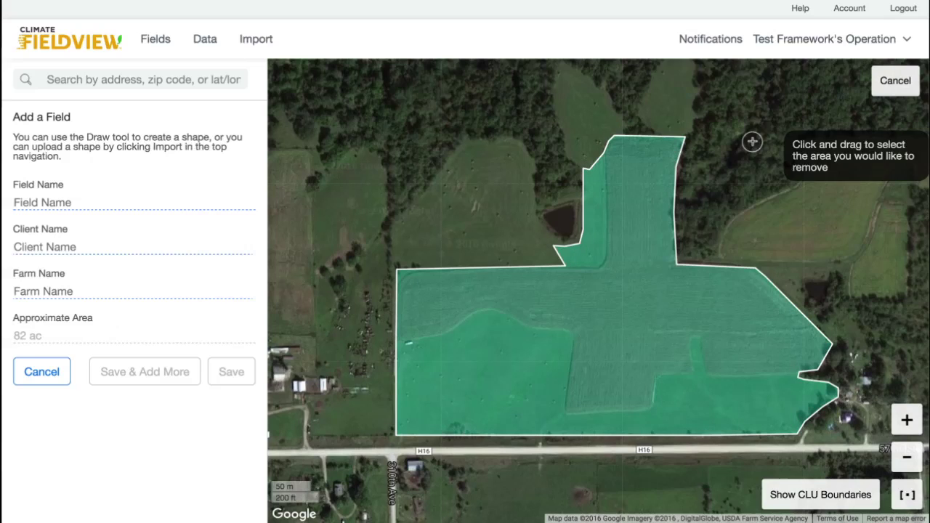
mouse_move(582, 266)
left_mouse_down()
mouse_move(612, 353)
mouse_move(650, 395)
mouse_move(653, 417)
left_mouse_up()
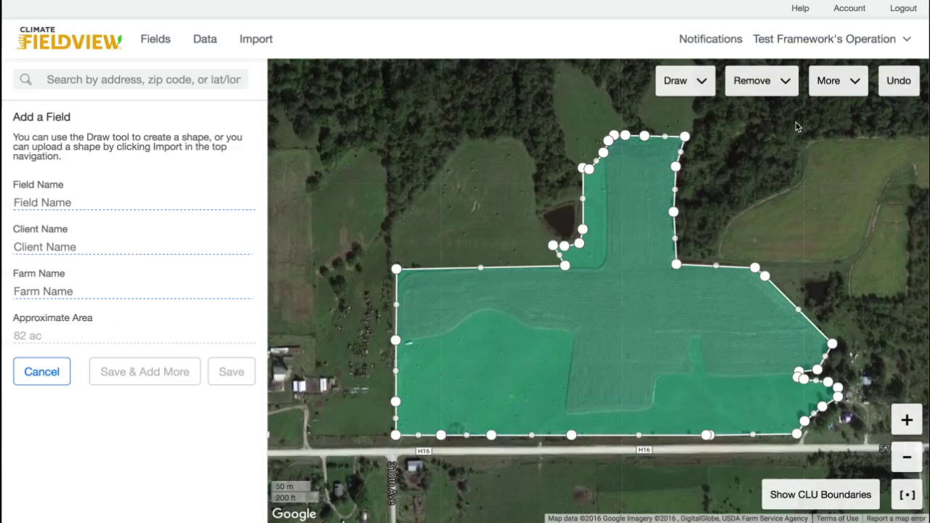
Cut a round hole out of the field's lower-left
left_click(786, 87)
left_click(742, 169)
left_click_drag(481, 348, 462, 324)
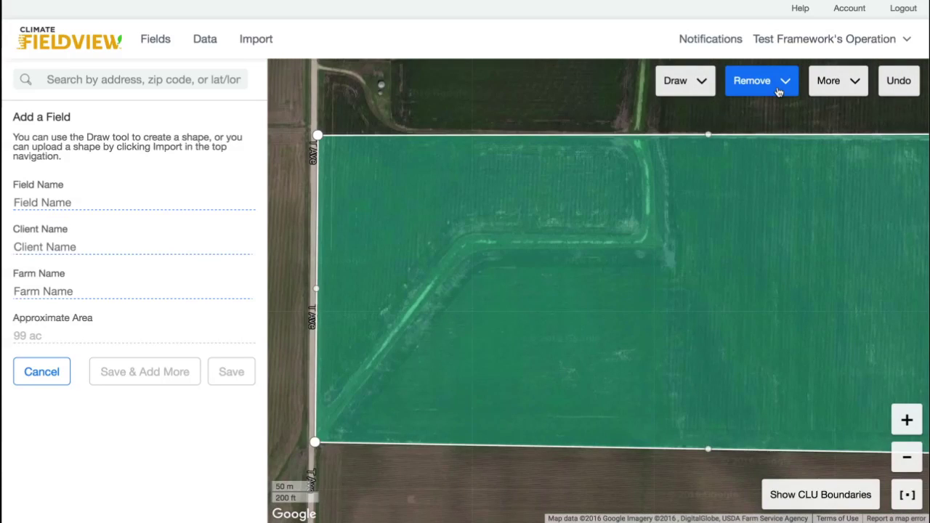
left_click(778, 91)
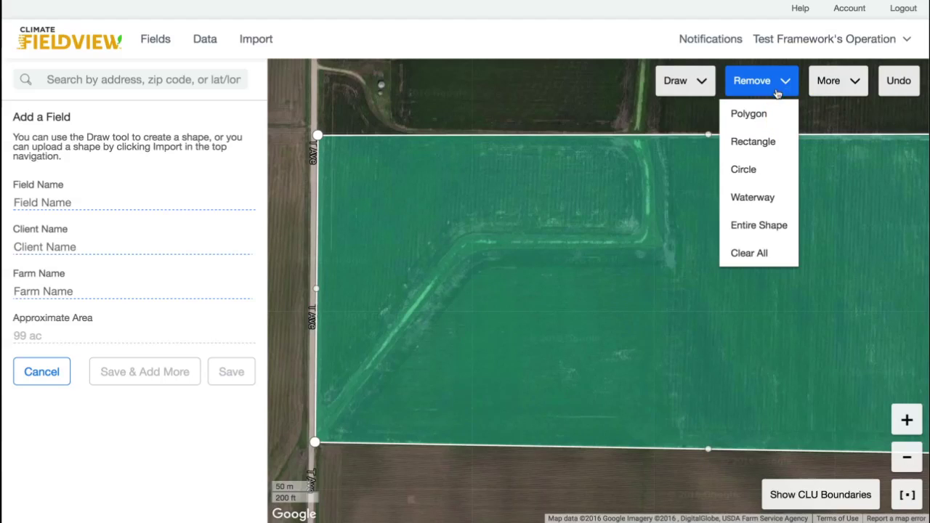
Trace a waterway line from the field's top edge down to its lower-left corner
left_click(751, 197)
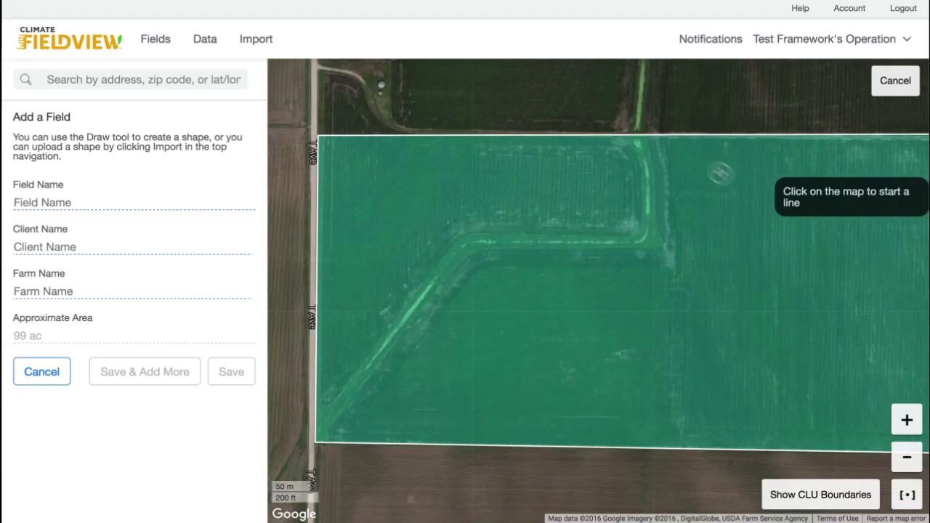
left_click(633, 124)
left_click(638, 145)
left_click(647, 186)
left_click(645, 218)
left_click(644, 237)
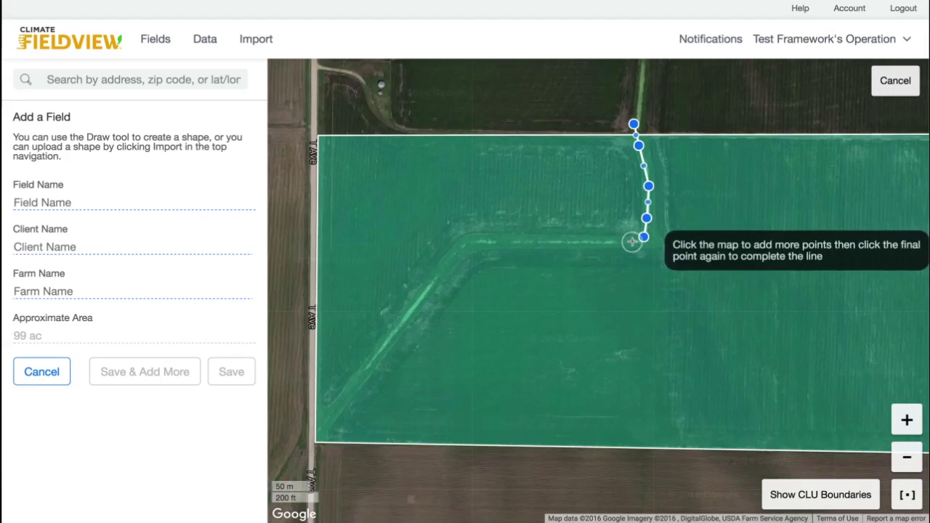
left_click(623, 242)
left_click(519, 240)
left_click(469, 242)
left_click(408, 317)
left_click(339, 392)
left_click(301, 452)
left_click(300, 453)
Set the waterway width to 20 ft and confirm it
left_click_drag(353, 373, 316, 373)
type("20")
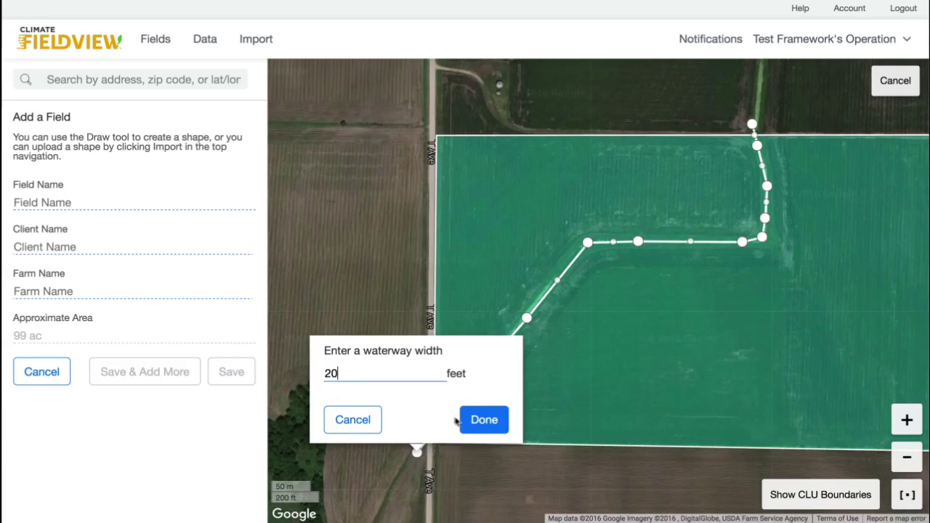
left_click(485, 423)
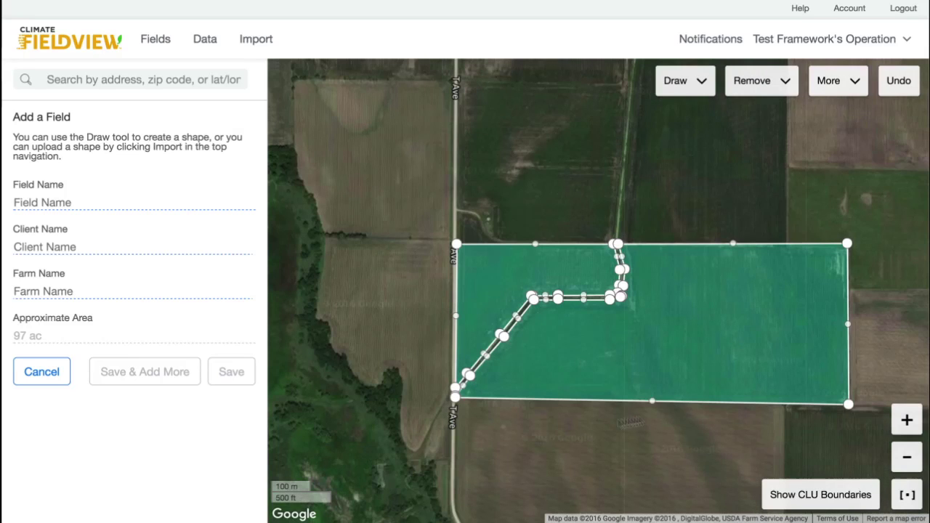
Delete the upper-left field piece with Entire Shape, undo it, then Clear All
left_click(775, 90)
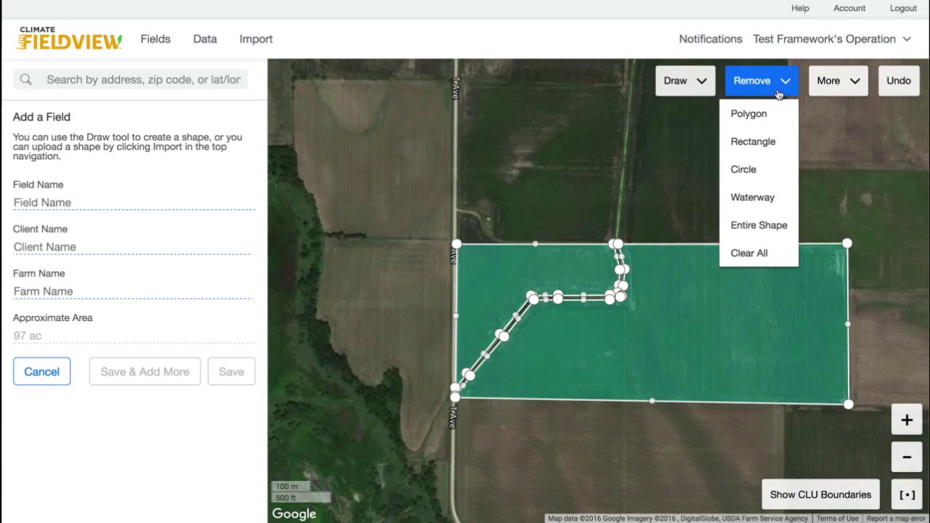
left_click(758, 226)
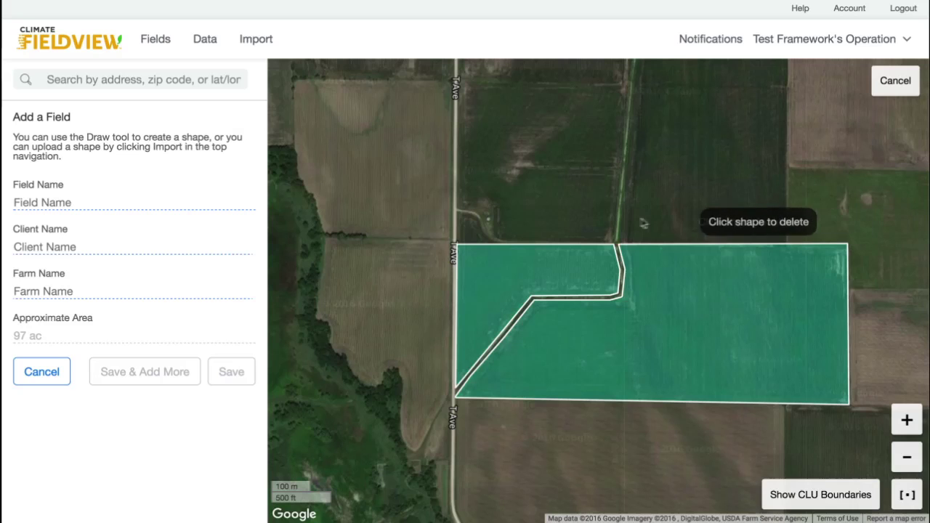
left_click(570, 264)
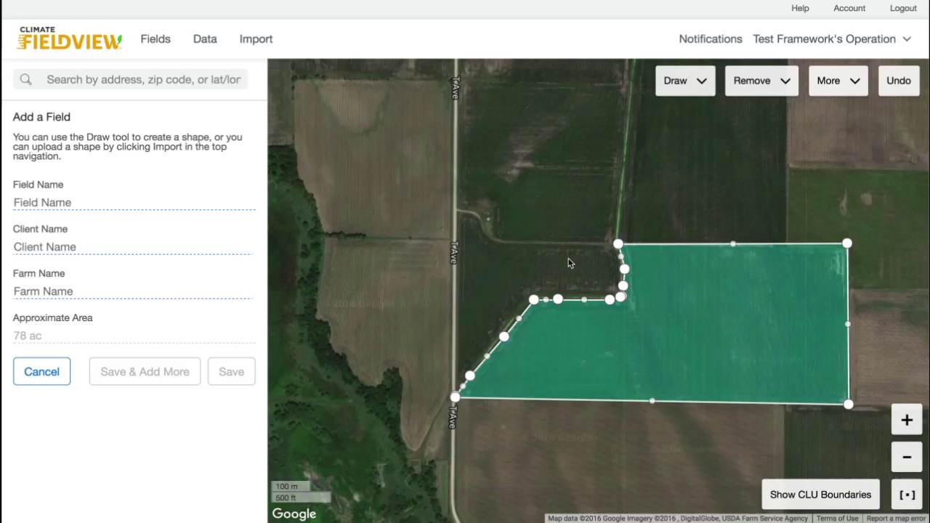
key("ctrl+z")
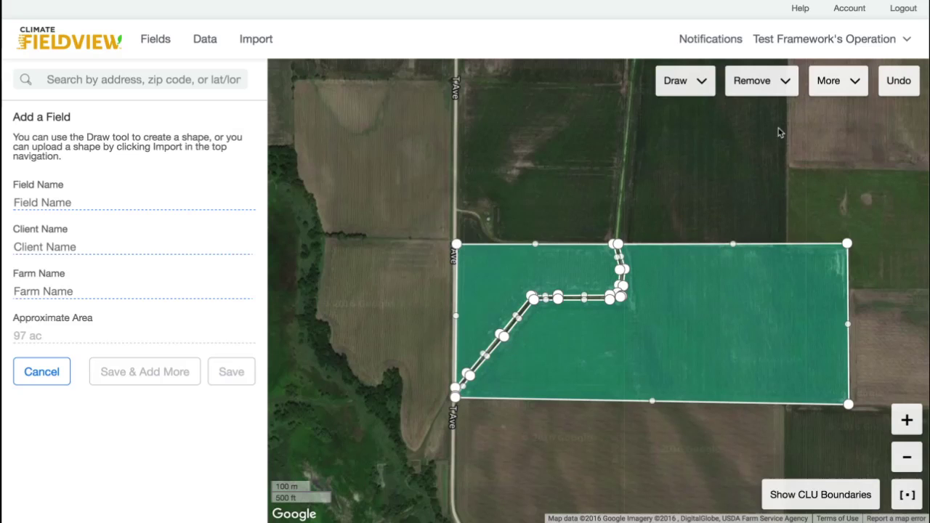
left_click(787, 88)
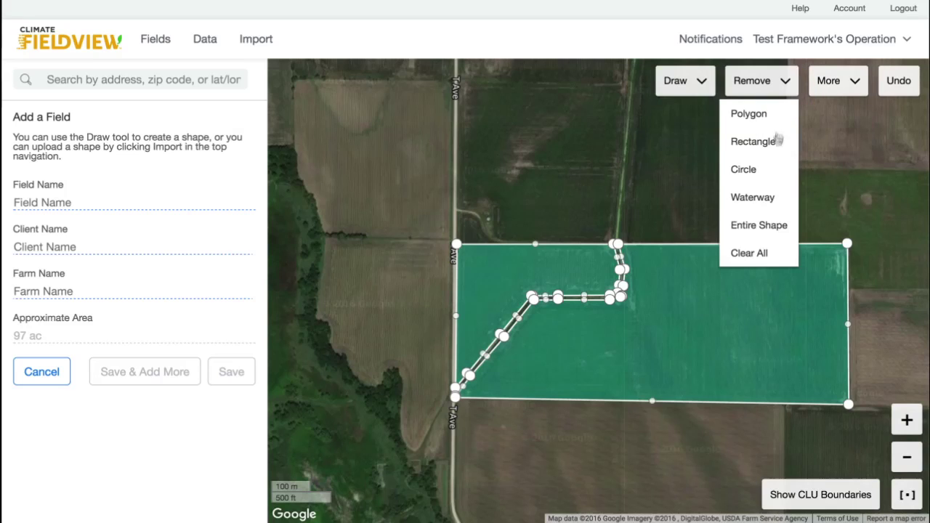
left_click(749, 255)
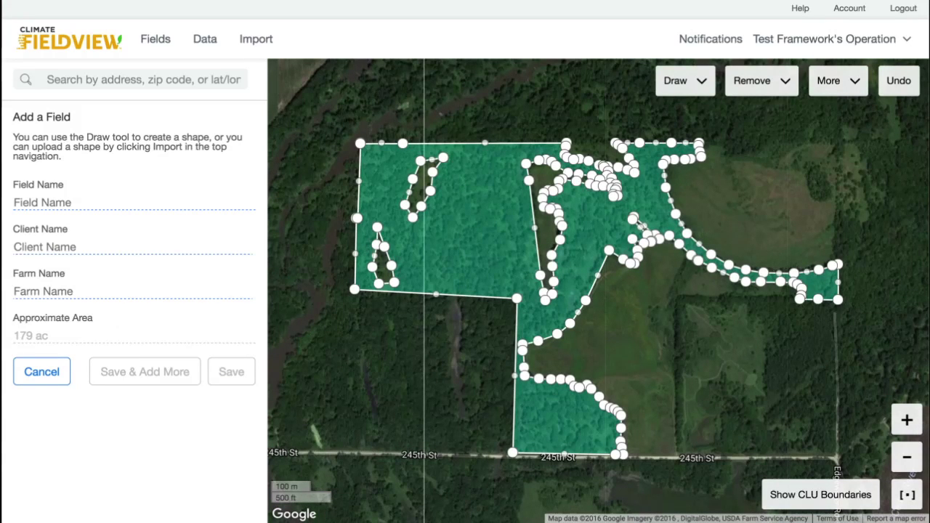
Simplify the wooded field's boundary three times to drop vertices
left_click(851, 88)
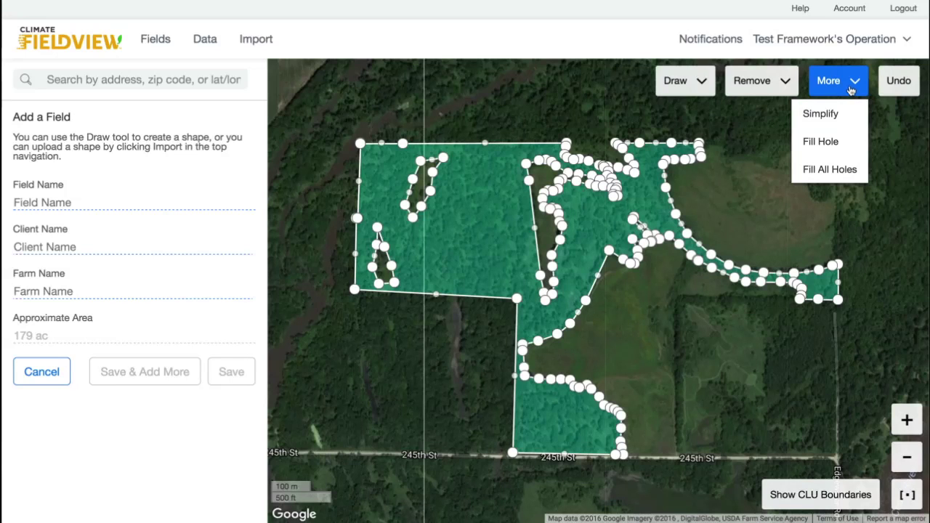
left_click(821, 115)
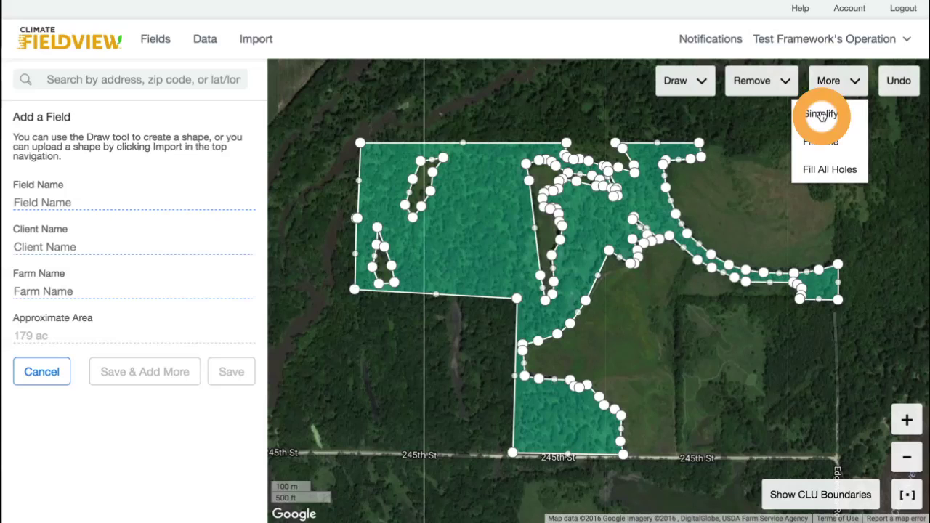
left_click(821, 114)
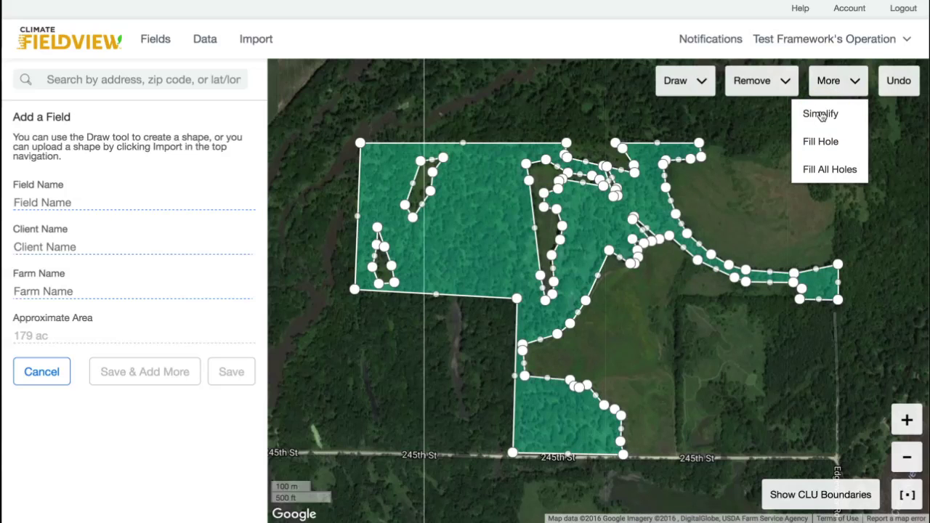
left_click(821, 115)
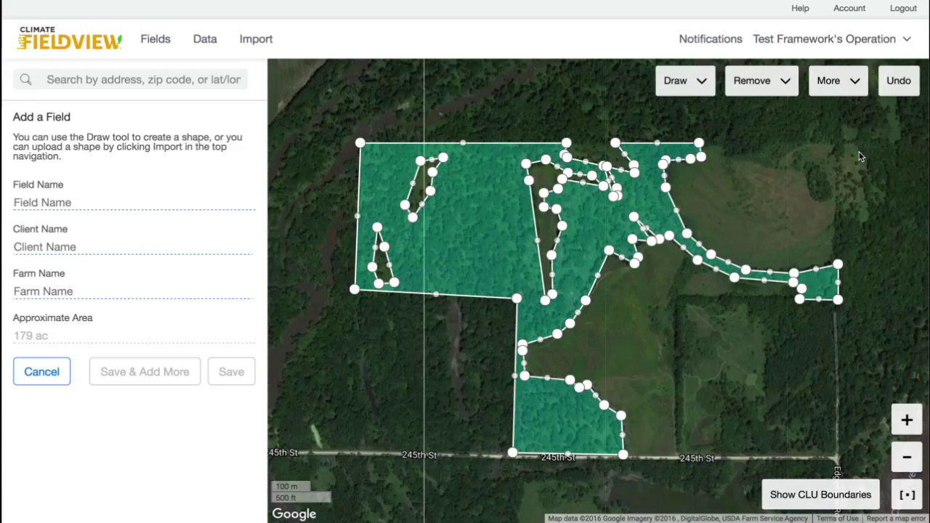
Fill the left interior hole by outlining it with Fill Hole
left_click(853, 85)
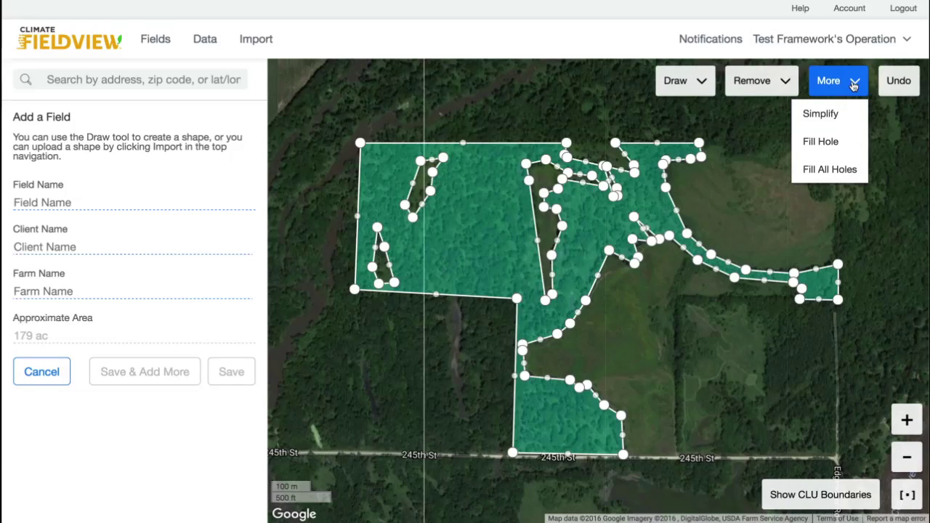
left_click(821, 140)
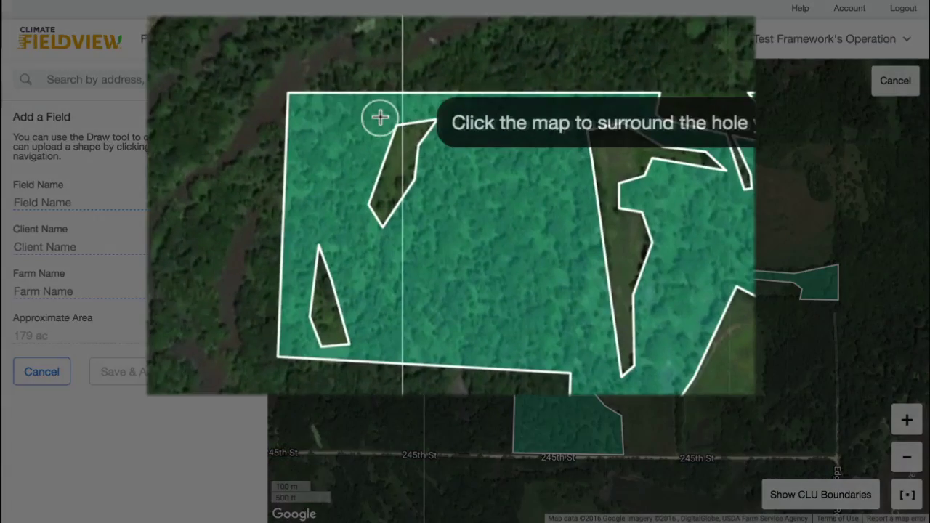
left_click(407, 147)
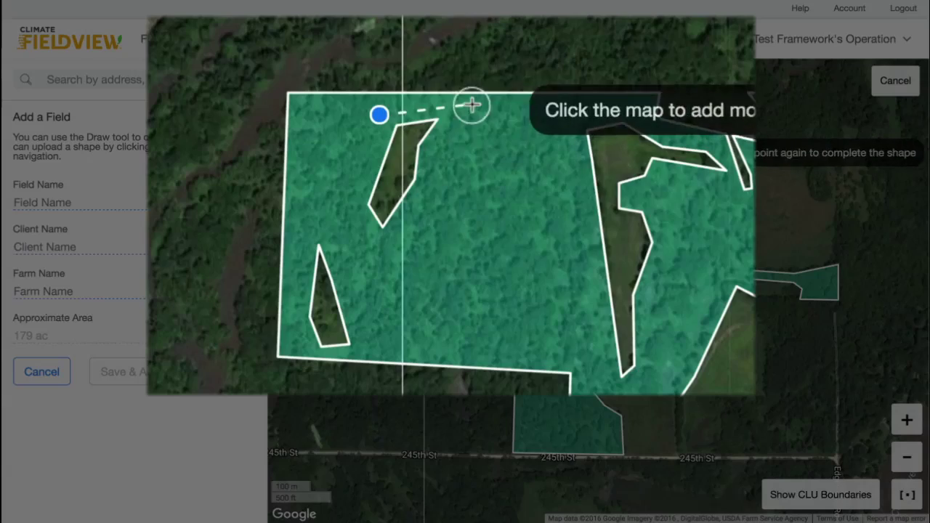
left_click(465, 141)
left_click(443, 239)
left_click(381, 214)
left_click(339, 221)
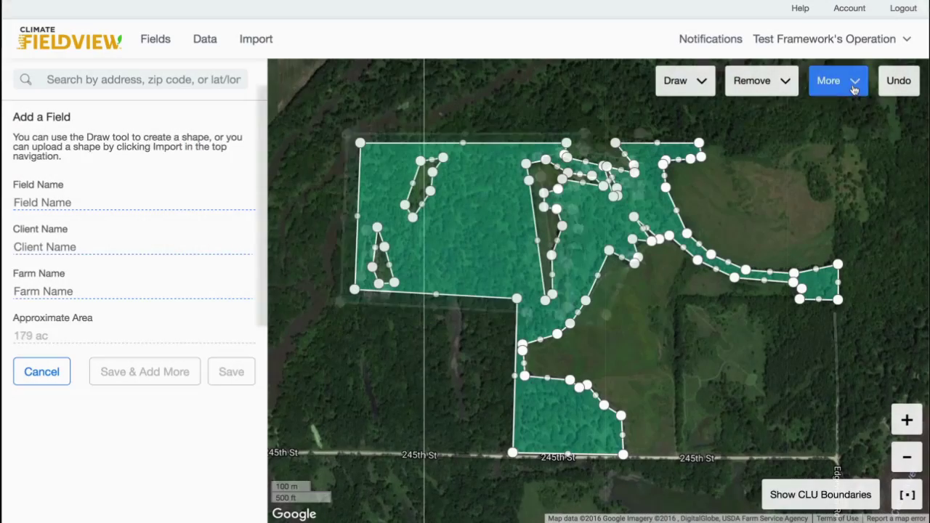
Fill all interior holes for 186 ac, then undo back to 179 ac
left_click(854, 88)
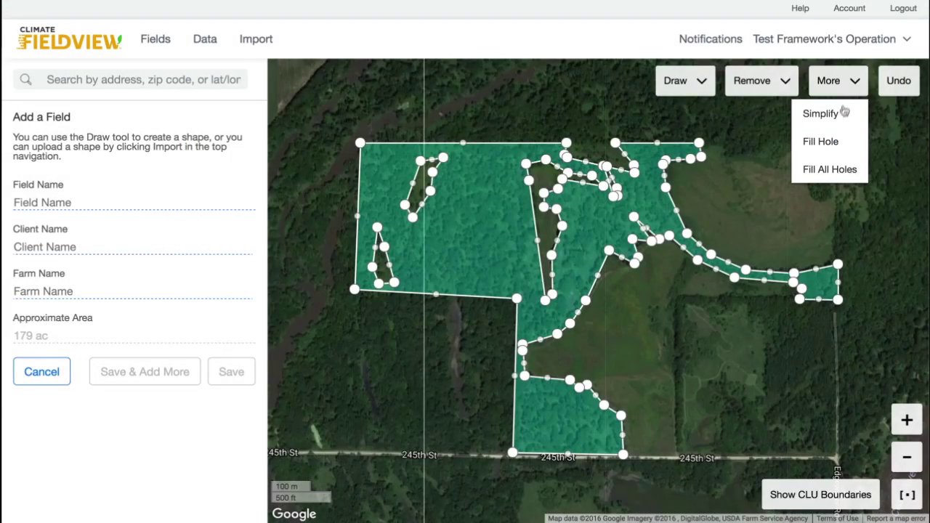
left_click(830, 170)
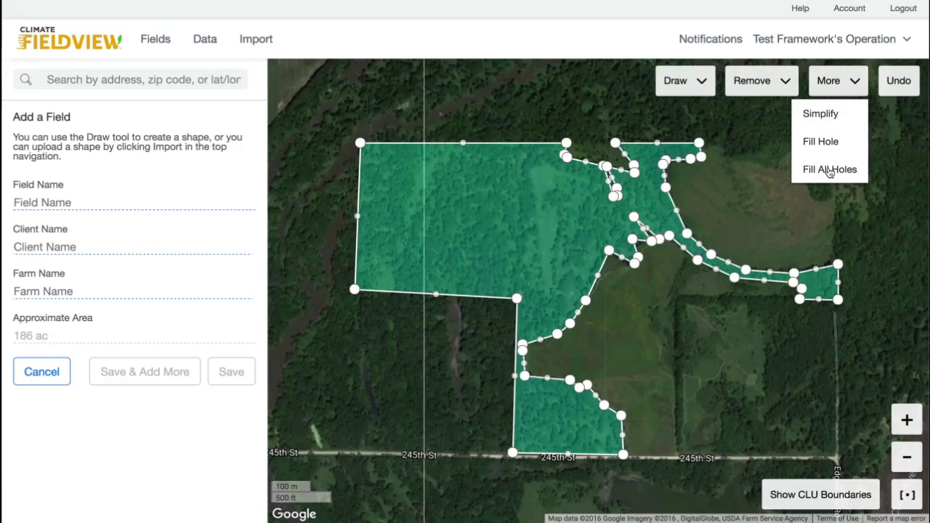
left_click(775, 167)
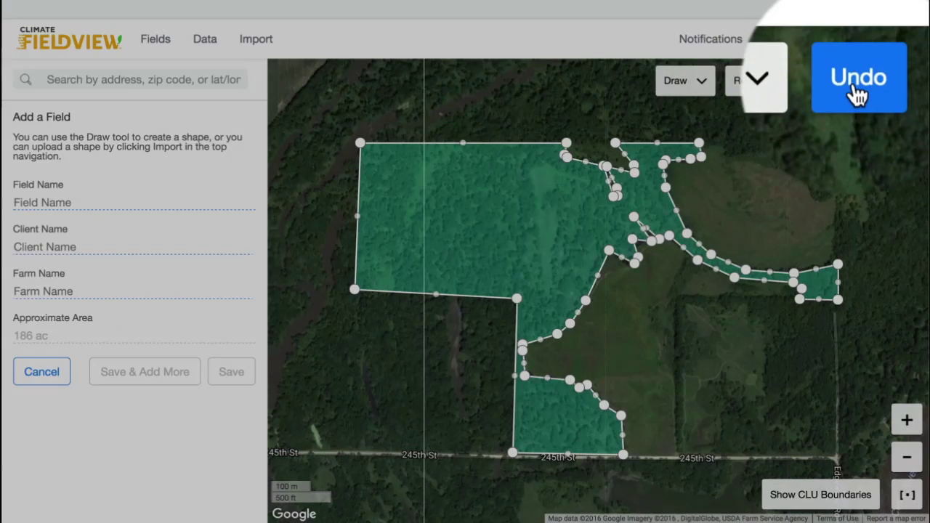
left_click(898, 80)
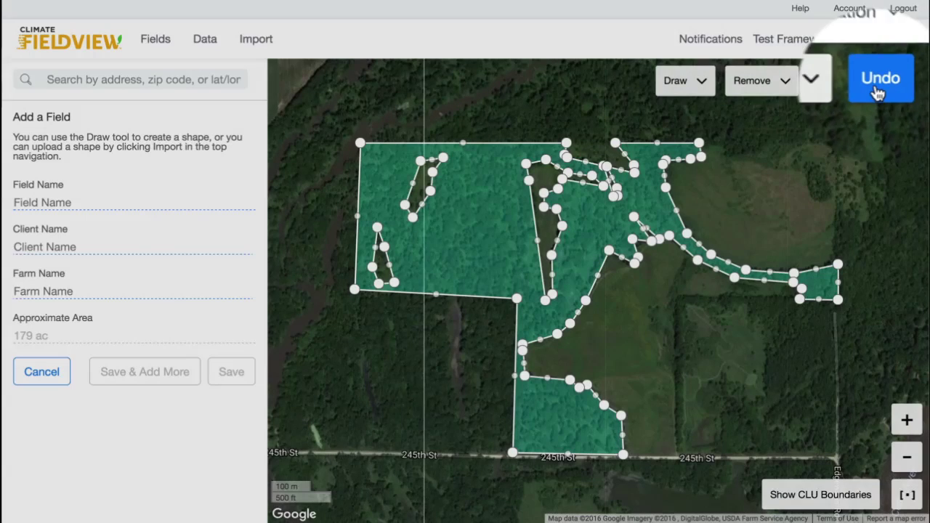
Undo three more times to reverse the simplifications and restore the dense boundary vertices
left_click(898, 83)
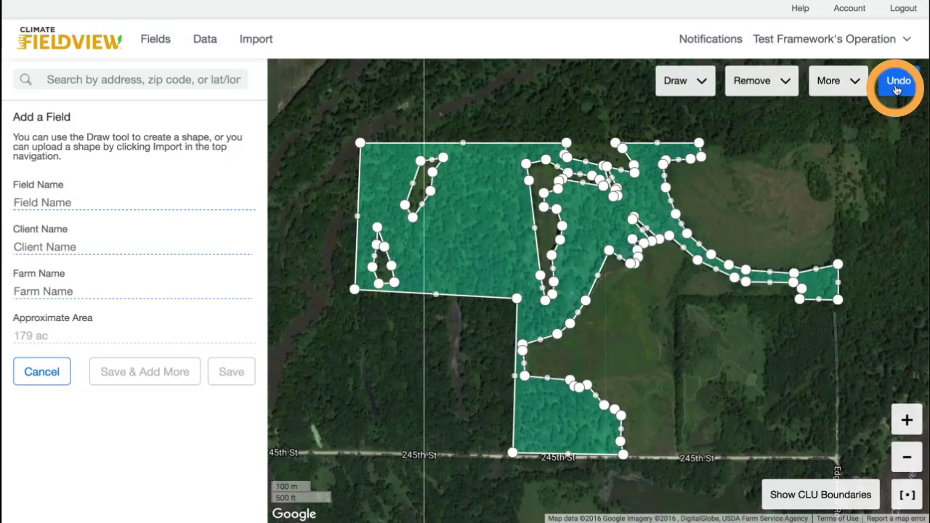
left_click(898, 82)
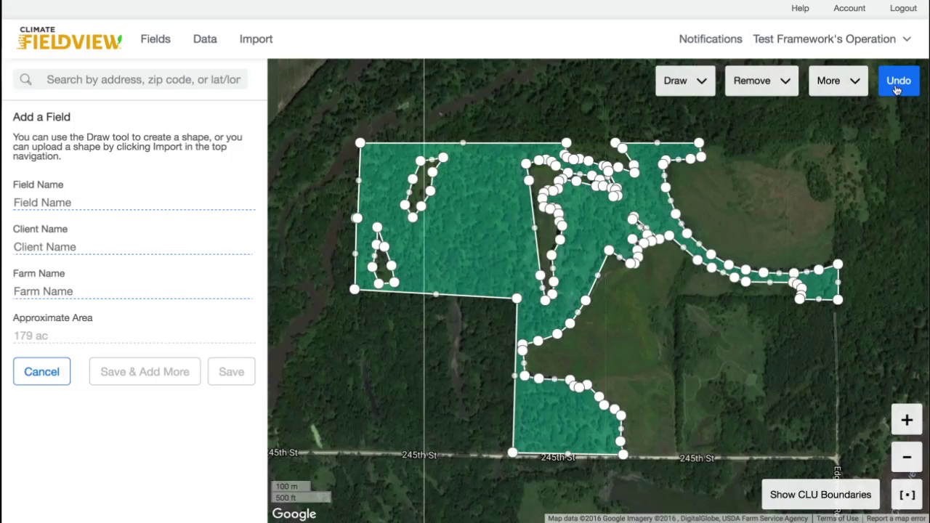
left_click(897, 87)
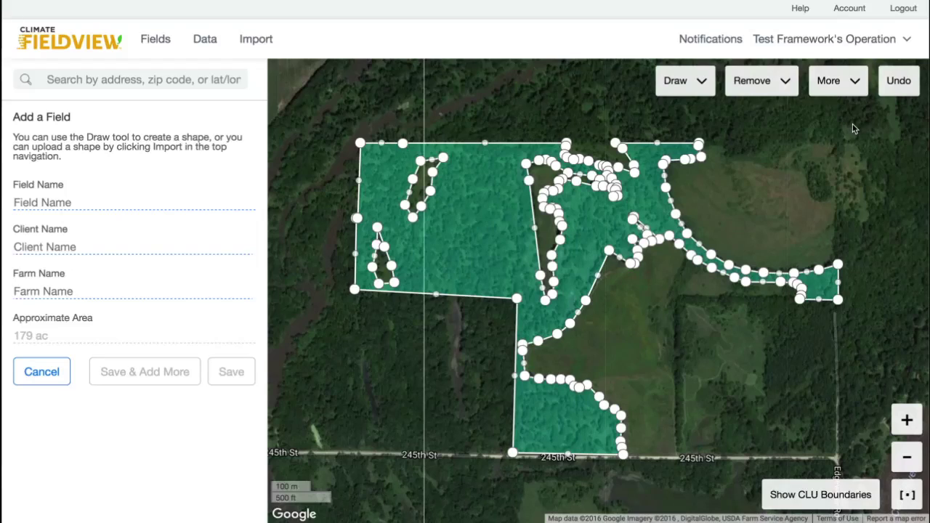